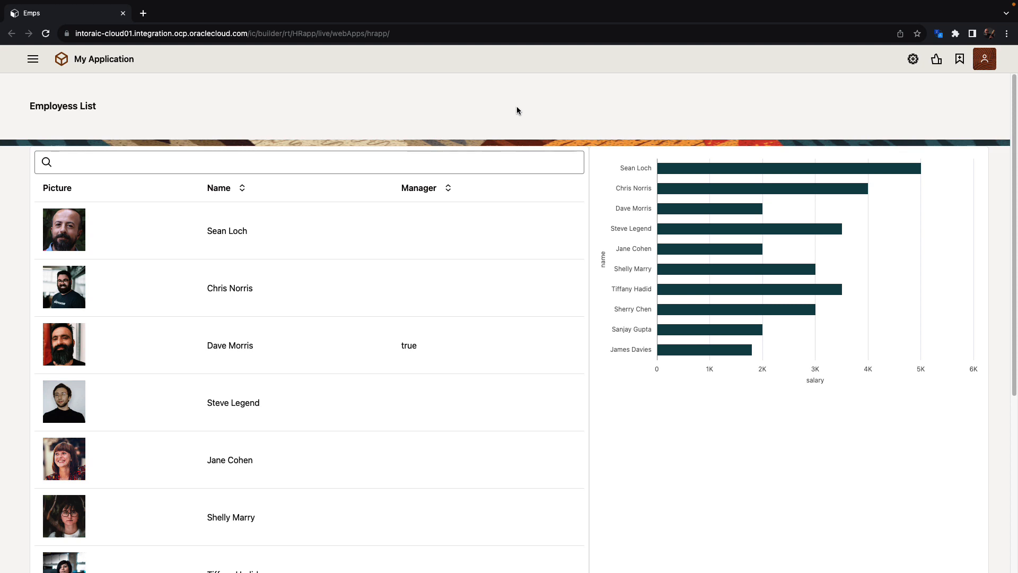
{"action": "left_click", "coordinate": [473, 162]}
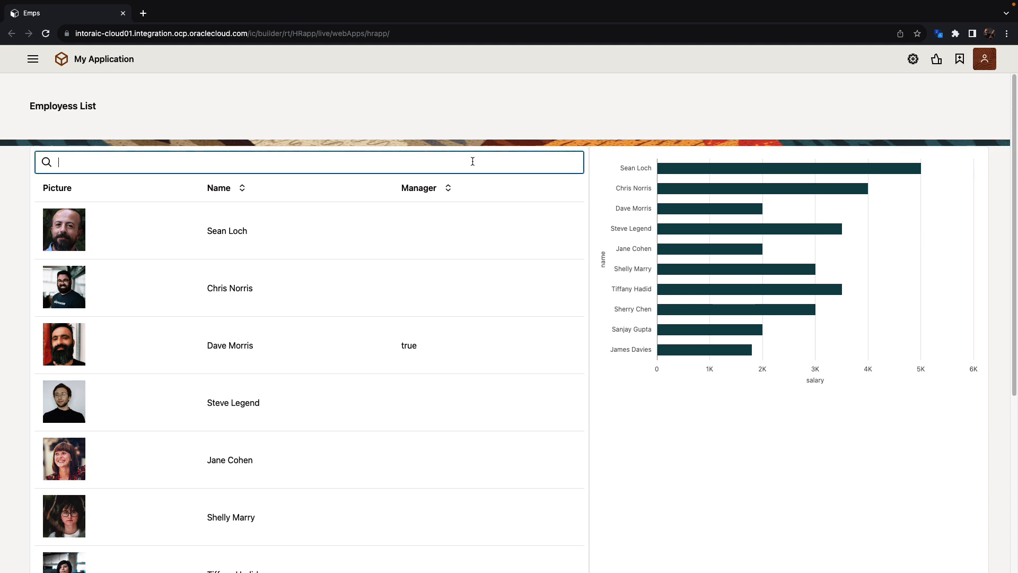
{"action": "type", "text": "she"}
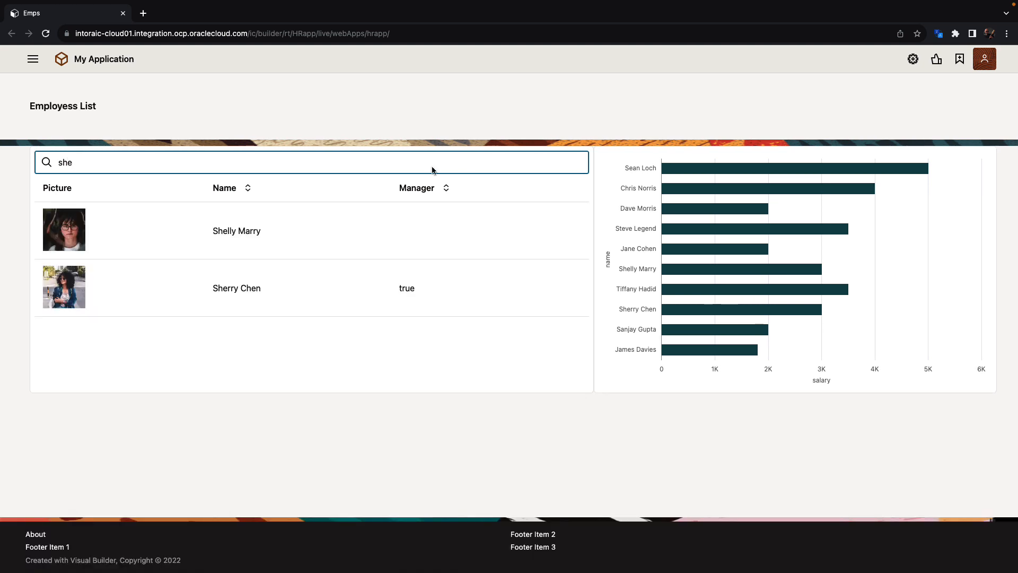
{"action": "left_click", "coordinate": [295, 243]}
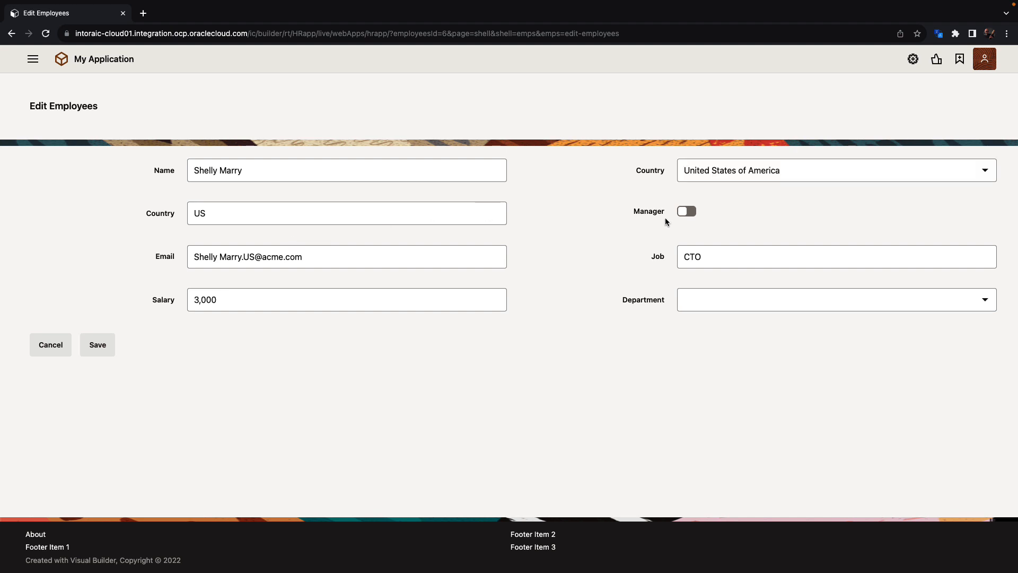
{"action": "left_click", "coordinate": [728, 171]}
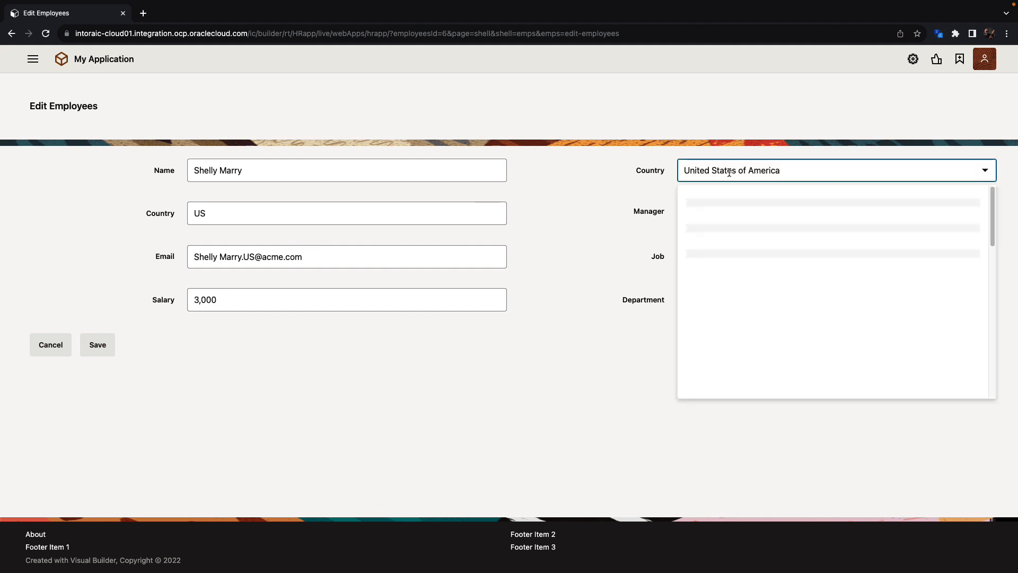
{"action": "scroll", "coordinate": [700, 358], "scroll_direction": "down", "scroll_amount": 3}
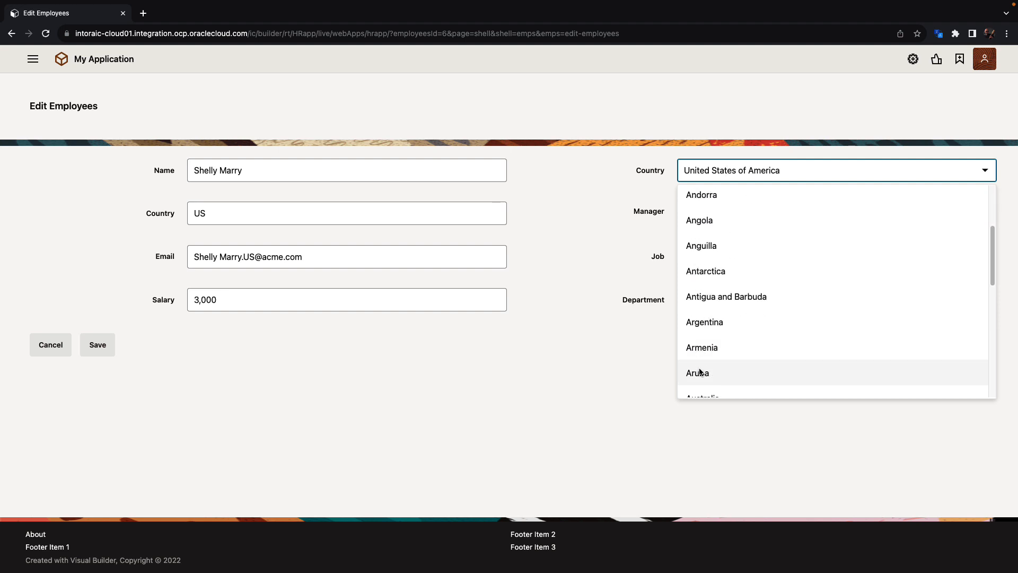
{"action": "left_click", "coordinate": [700, 372]}
{"action": "left_click", "coordinate": [708, 299]}
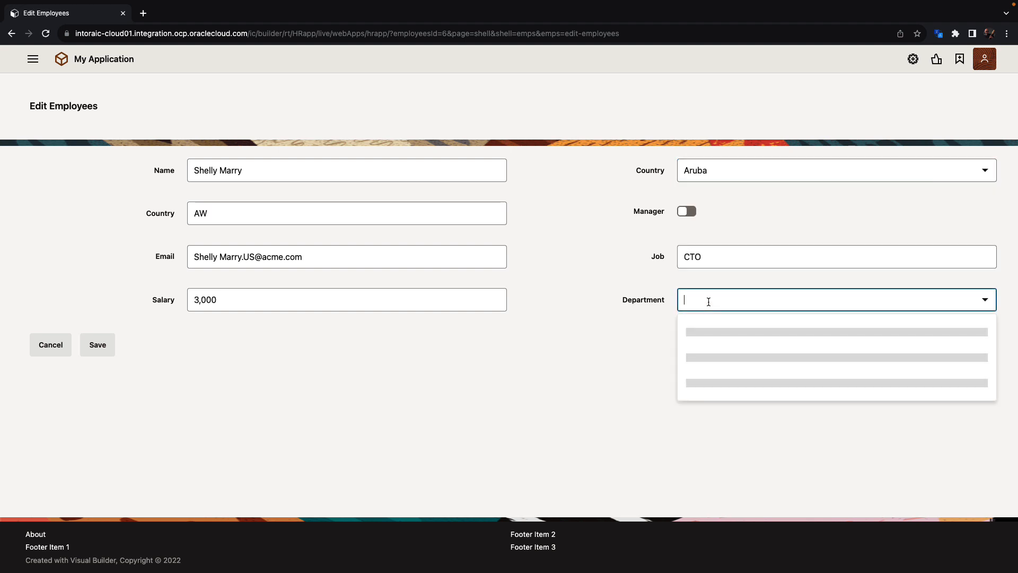
{"action": "left_click", "coordinate": [705, 357]}
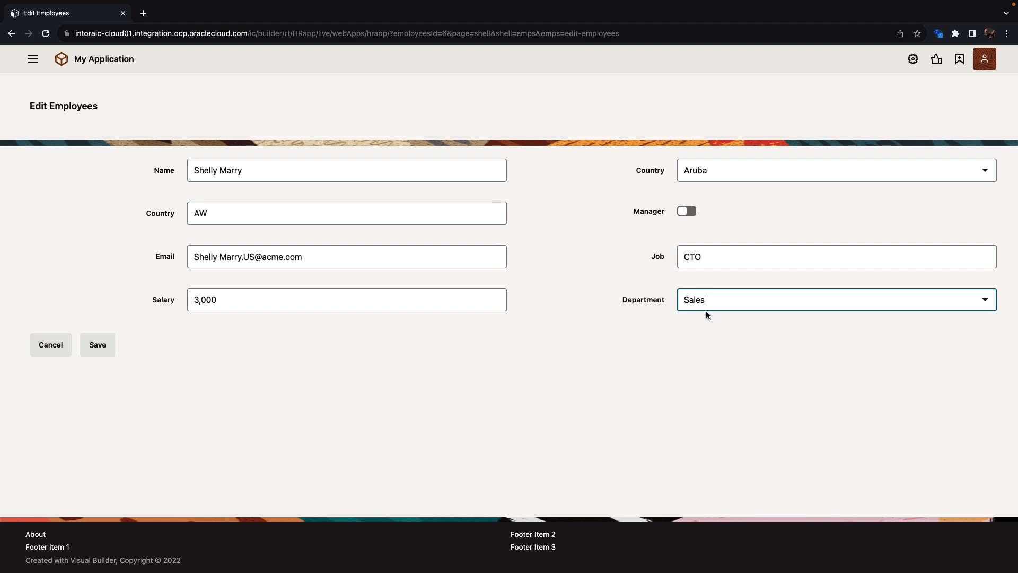
{"action": "left_click", "coordinate": [690, 211]}
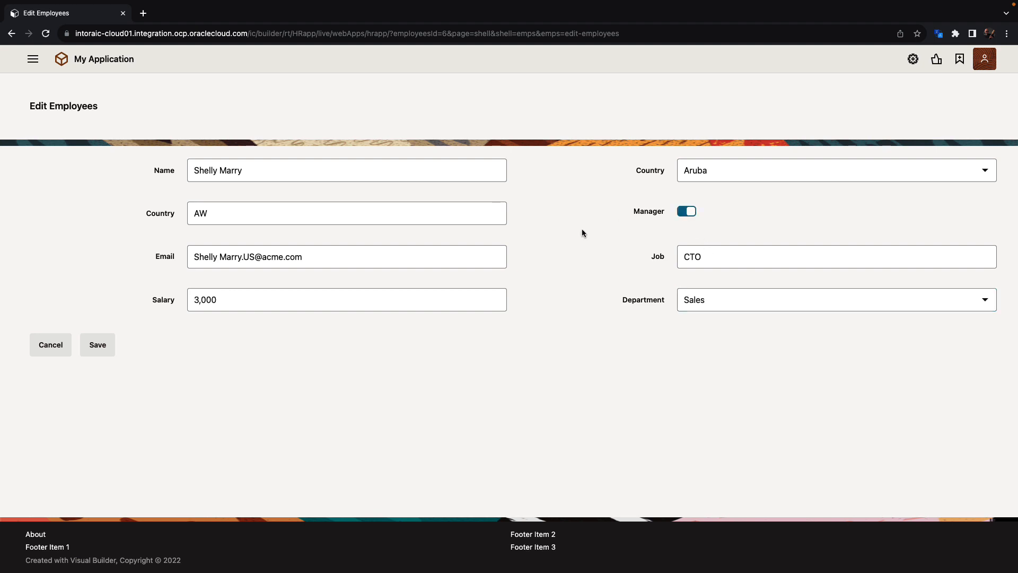
{"action": "left_click", "coordinate": [83, 343]}
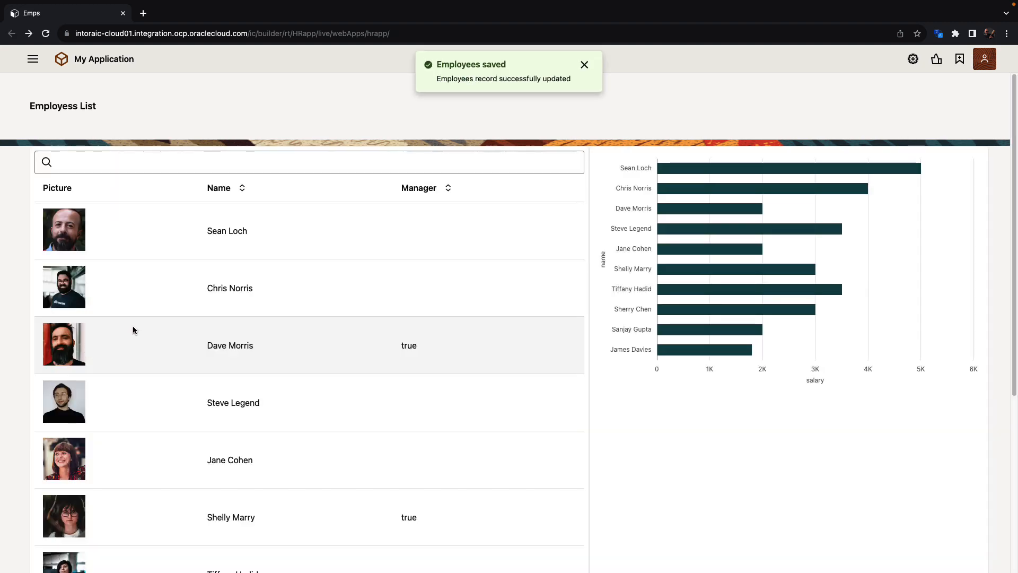
{"action": "left_click", "coordinate": [33, 59]}
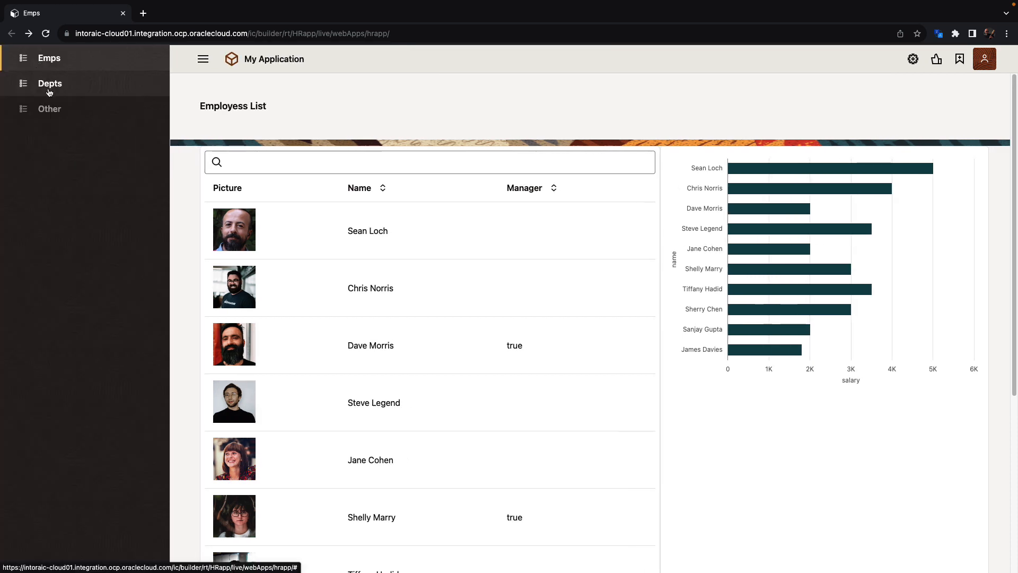
Step: Go to the Other page showing countries with capitals, native names and populations
{"action": "left_click", "coordinate": [50, 108]}
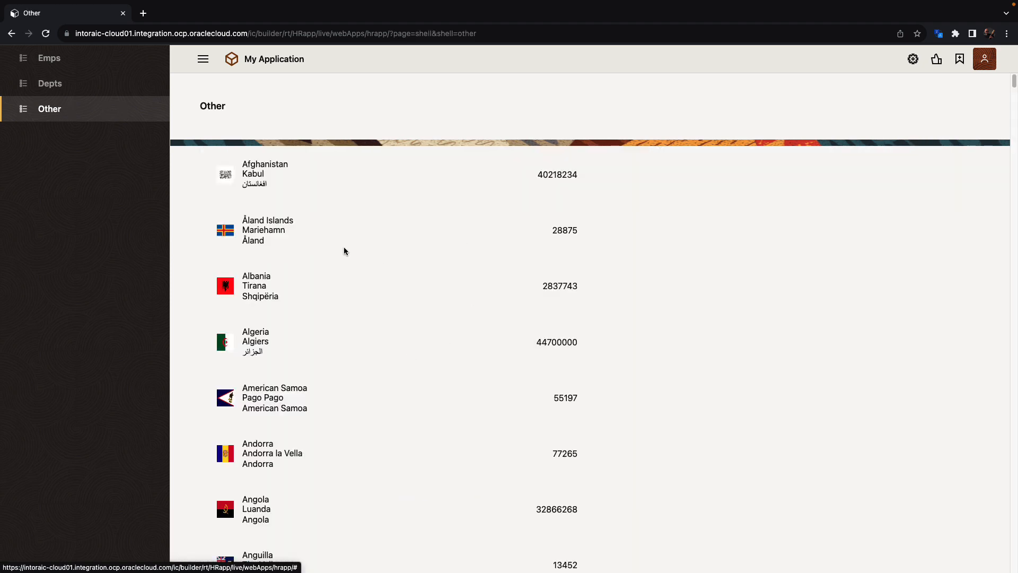
{"action": "scroll", "coordinate": [363, 312], "scroll_direction": "down", "scroll_amount": 5}
{"action": "scroll", "coordinate": [364, 309], "scroll_direction": "down", "scroll_amount": 4}
{"action": "scroll", "coordinate": [365, 312], "scroll_direction": "down", "scroll_amount": 2}
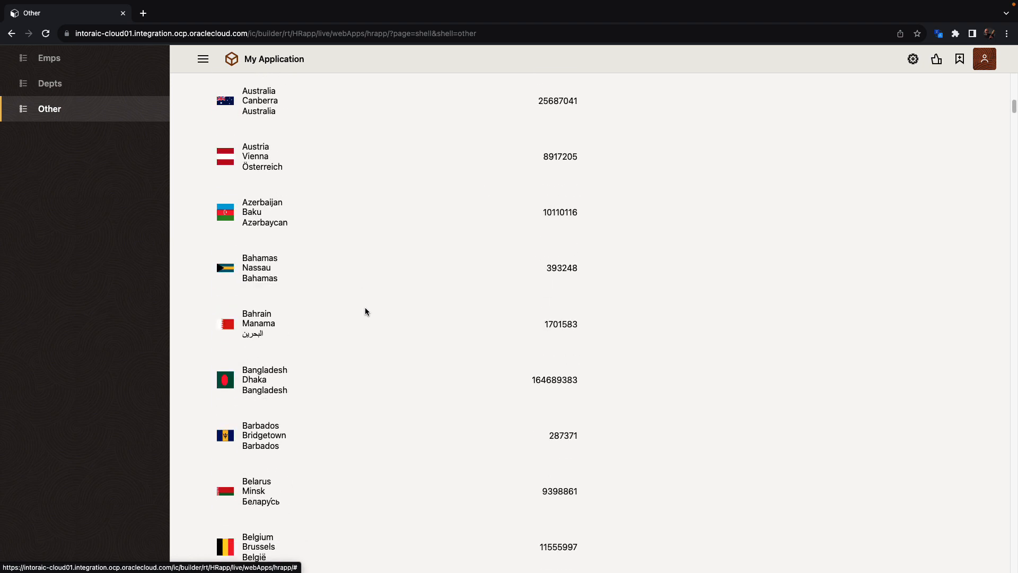
{"action": "scroll", "coordinate": [365, 307], "scroll_direction": "up", "scroll_amount": 8}
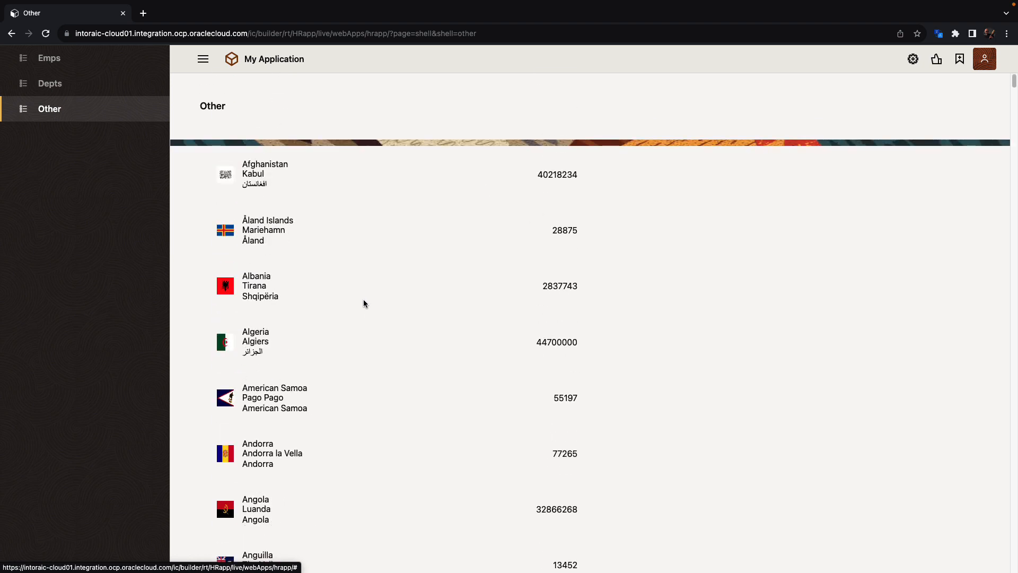